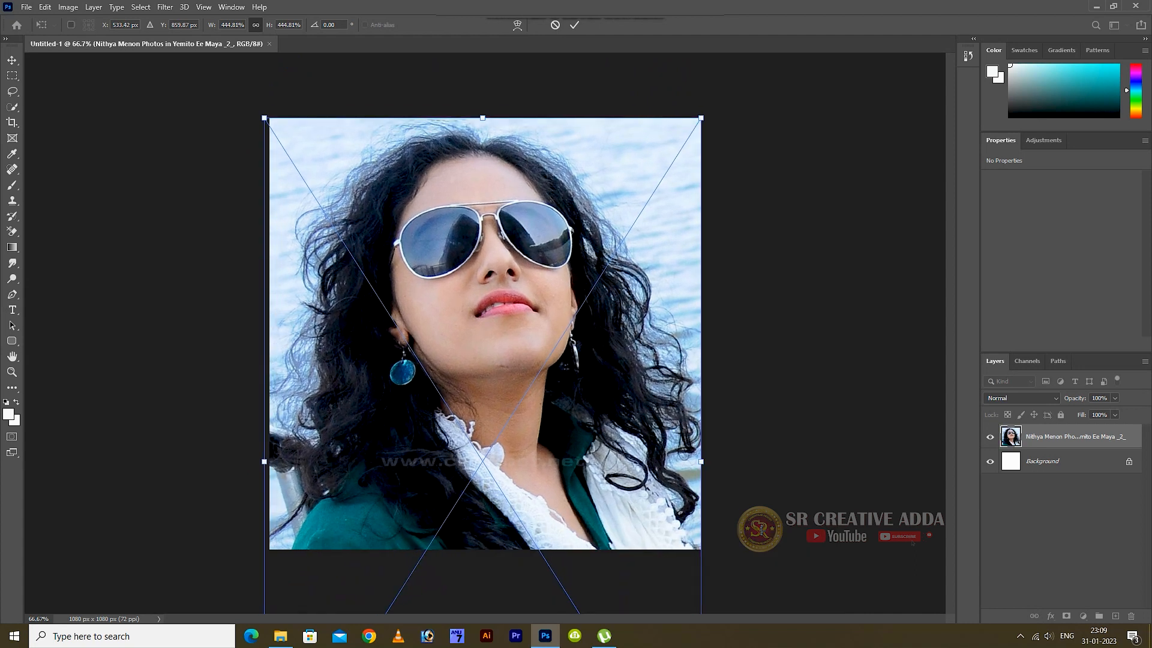
Step: Commit the placed portrait photo at its current scale on the canvas and duplicate its layer
key(Return)
key(w)
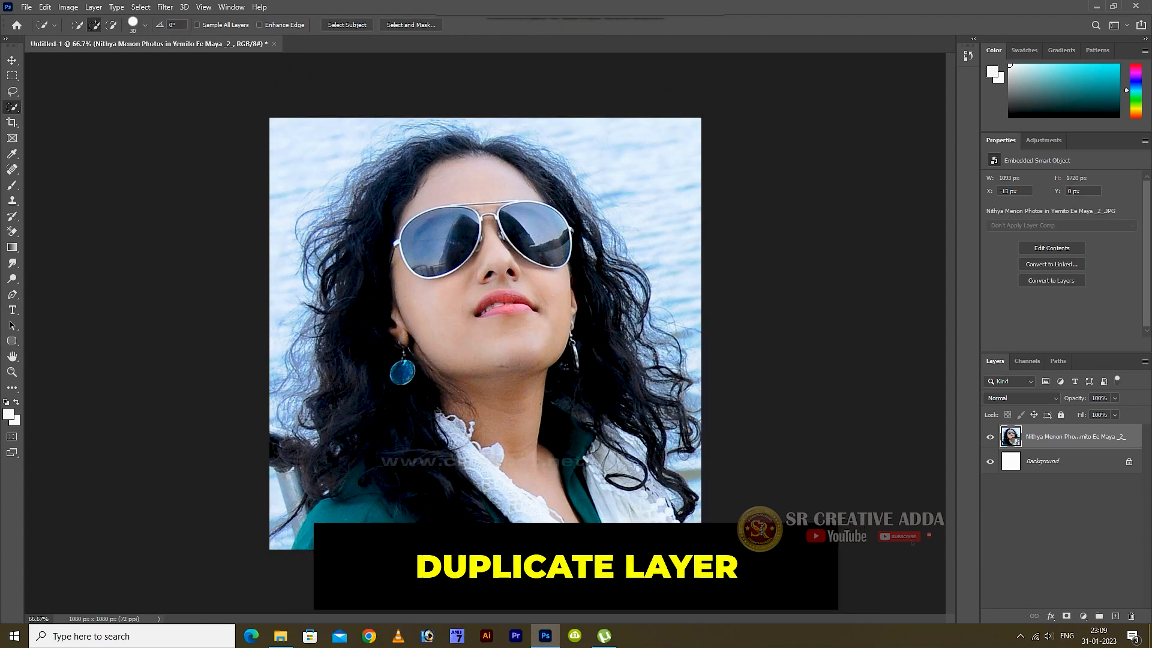
key(ctrl+j)
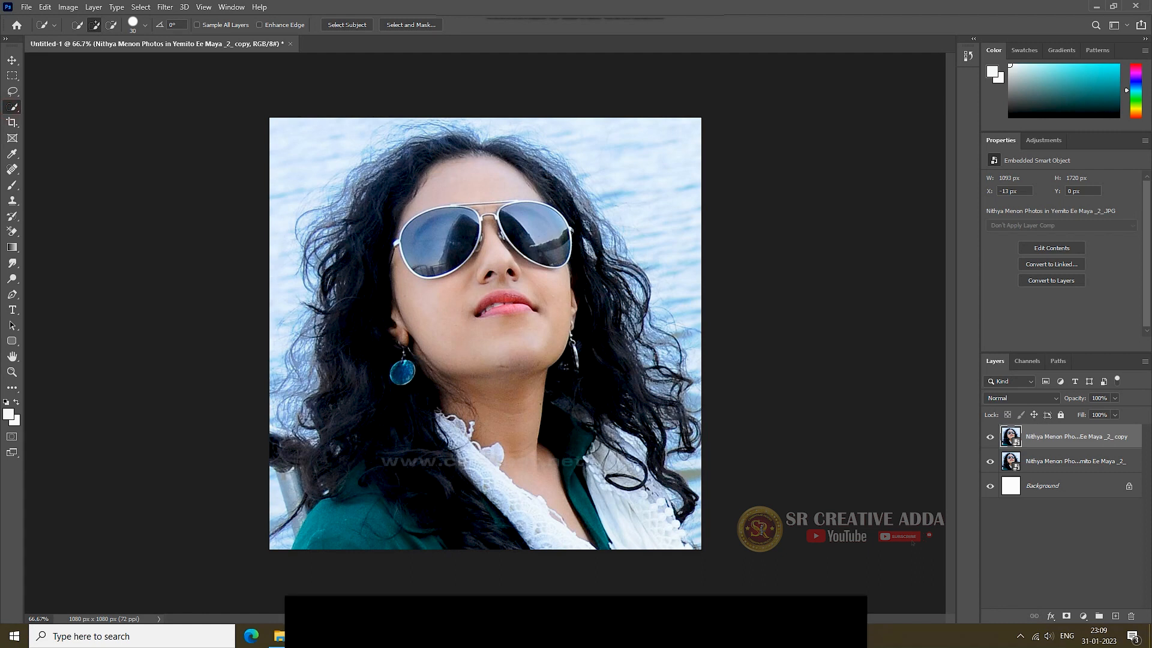
Step: Select the woman with the Quick Selection tool, including the loose curls around both sides of her hair
mouse_move(436, 123)
mouse_down()
mouse_move(333, 219)
mouse_move(299, 334)
mouse_move(331, 276)
mouse_move(389, 327)
mouse_move(468, 436)
mouse_move(556, 410)
mouse_move(492, 150)
mouse_move(556, 157)
mouse_move(600, 253)
mouse_move(635, 263)
mouse_move(681, 360)
mouse_move(688, 449)
mouse_move(652, 503)
mouse_move(591, 477)
mouse_up()
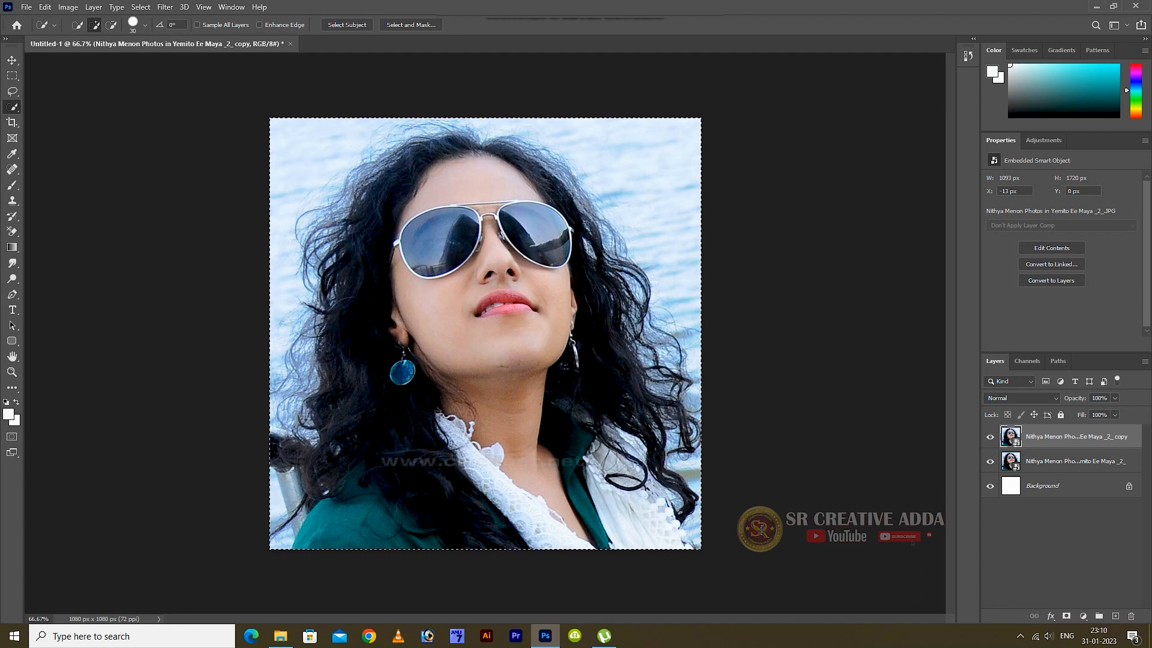
drag(697, 354, 686, 303)
drag(654, 261, 552, 157)
mouse_move(348, 124)
mouse_down()
mouse_move(315, 207)
mouse_move(306, 318)
mouse_up()
drag(280, 393, 293, 480)
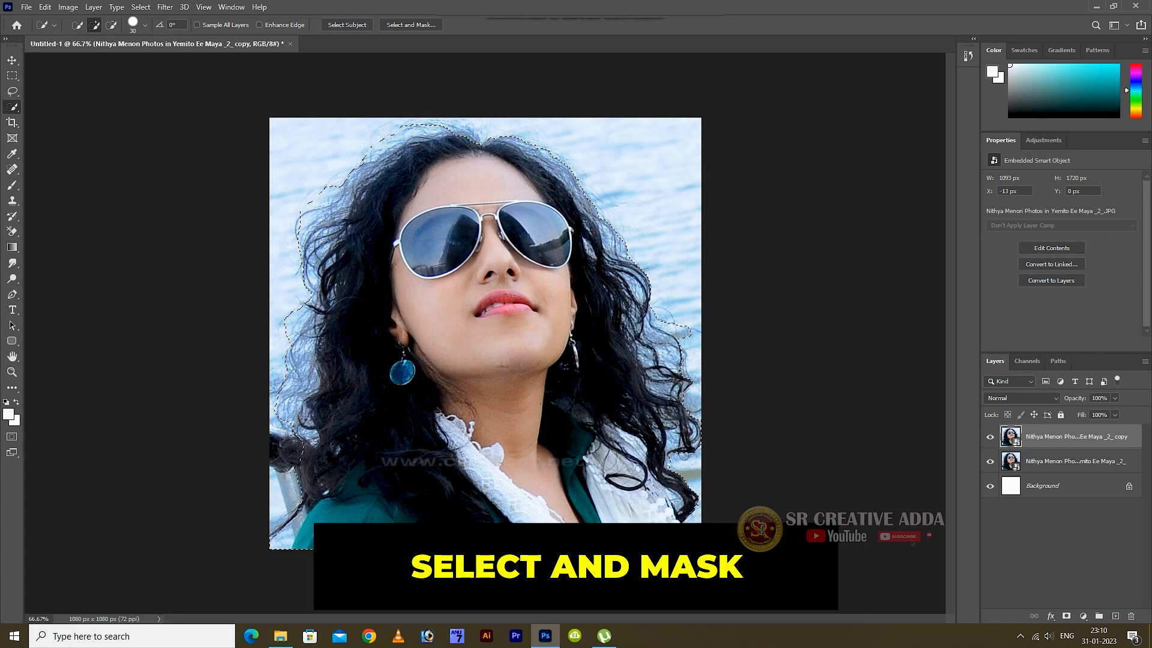
Step: Refine the hair edges in Select and Mask by brushing along both sides to remove the leftover water background
key(alt+ctrl+r)
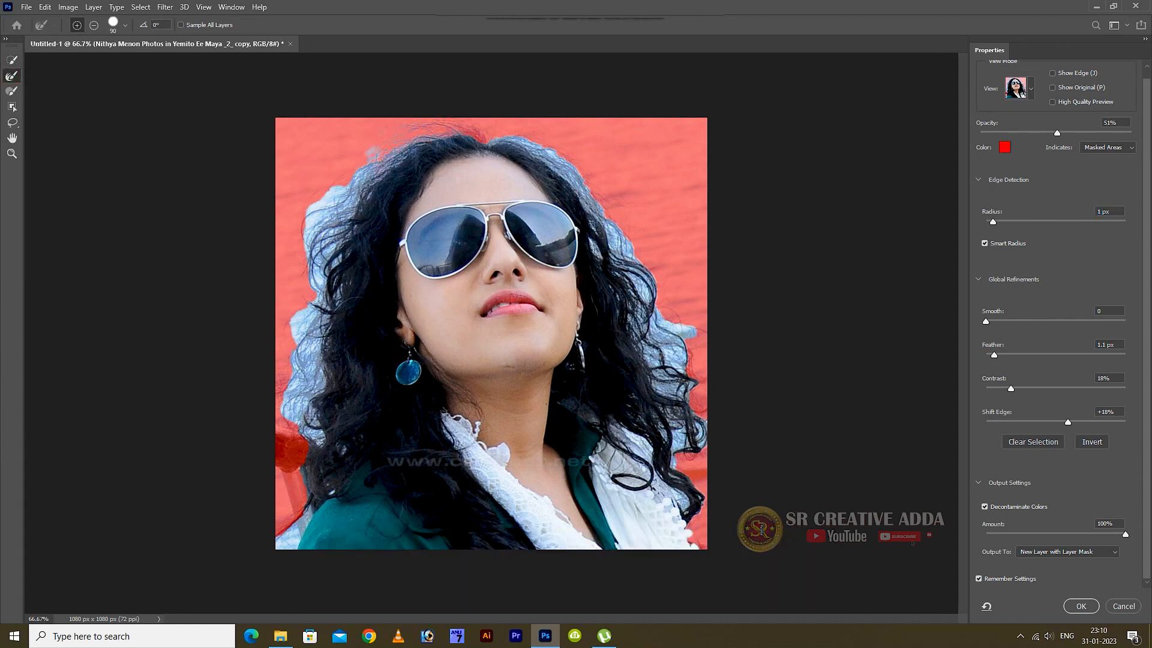
mouse_move(348, 187)
mouse_down()
mouse_move(318, 238)
mouse_move(315, 222)
mouse_move(314, 283)
mouse_move(305, 271)
mouse_move(314, 285)
mouse_move(292, 398)
mouse_move(313, 435)
mouse_move(284, 432)
mouse_up()
drag(298, 382, 299, 384)
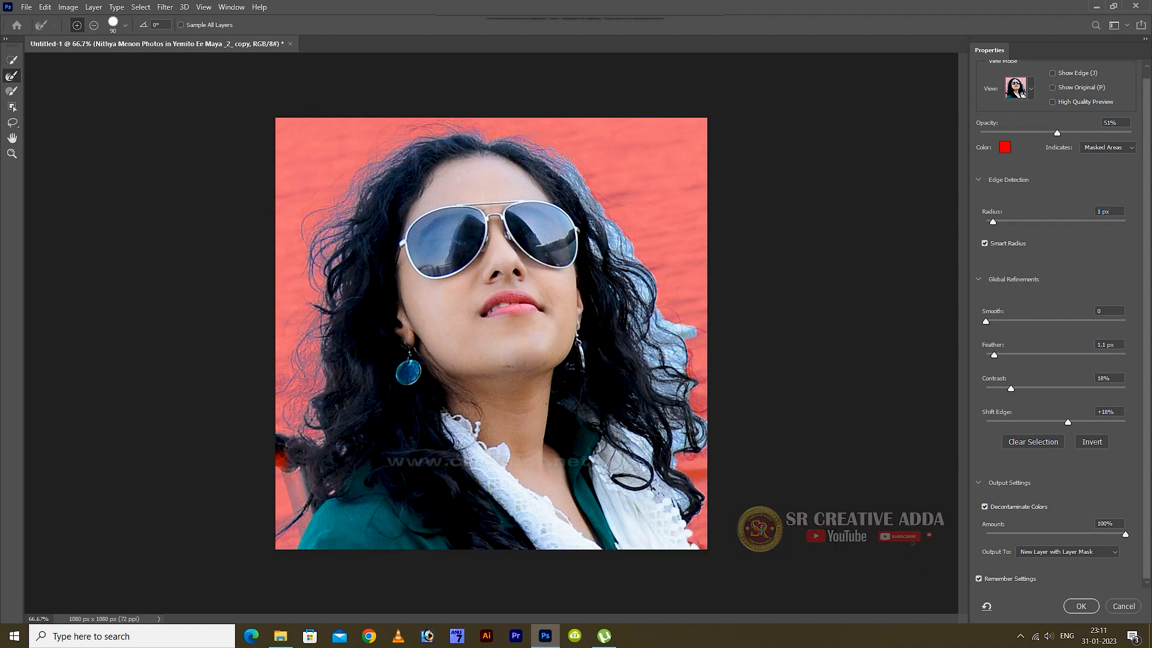
drag(576, 174, 590, 198)
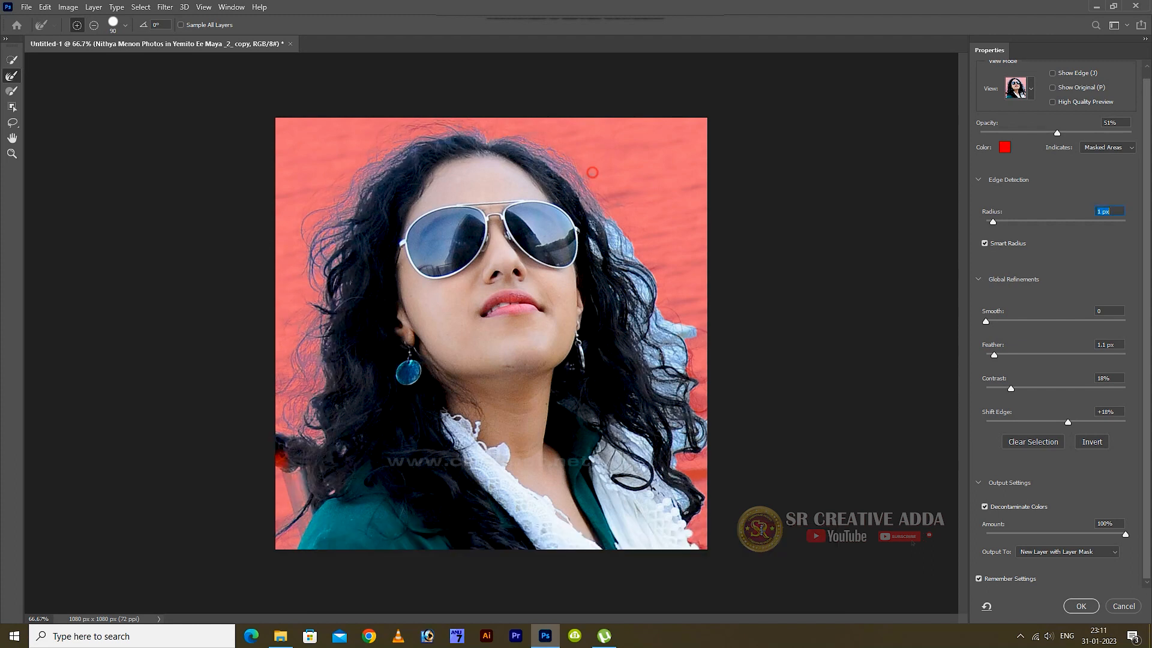
mouse_move(643, 270)
mouse_down()
mouse_move(655, 336)
mouse_move(687, 337)
mouse_move(666, 391)
mouse_move(695, 387)
mouse_move(685, 454)
mouse_move(640, 446)
mouse_move(688, 520)
mouse_up()
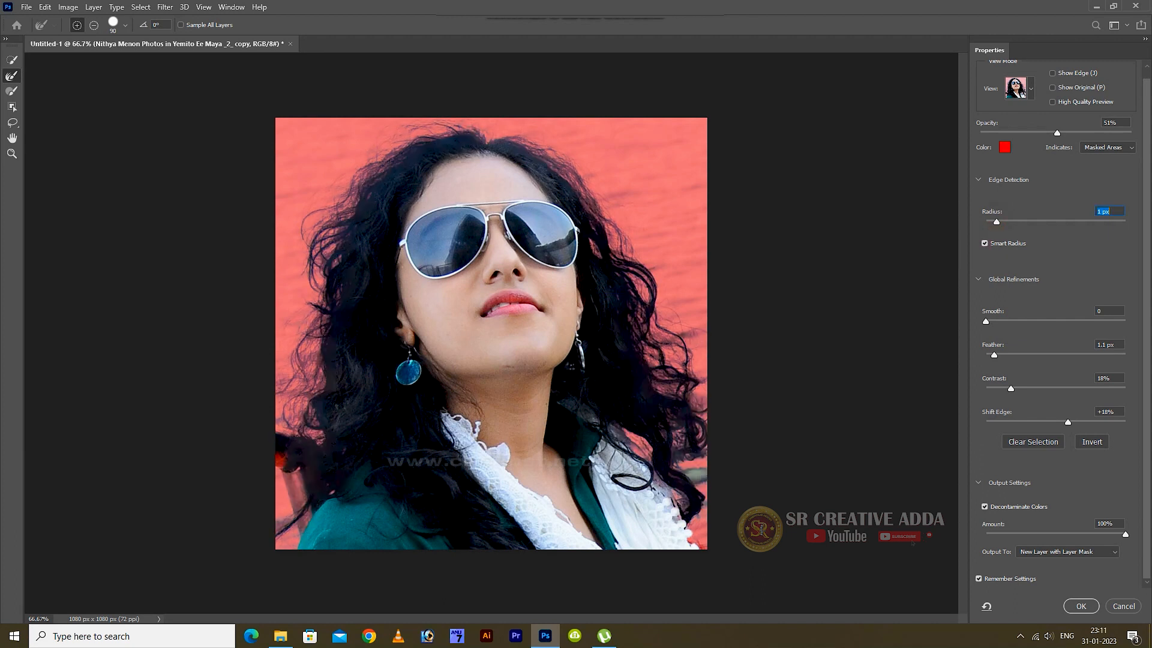
Step: Adjust the global refinements to Smooth 1, Contrast 19% and Shift Edge 0%
drag(986, 322, 987, 322)
drag(1011, 388, 1012, 389)
drag(1068, 422, 1055, 421)
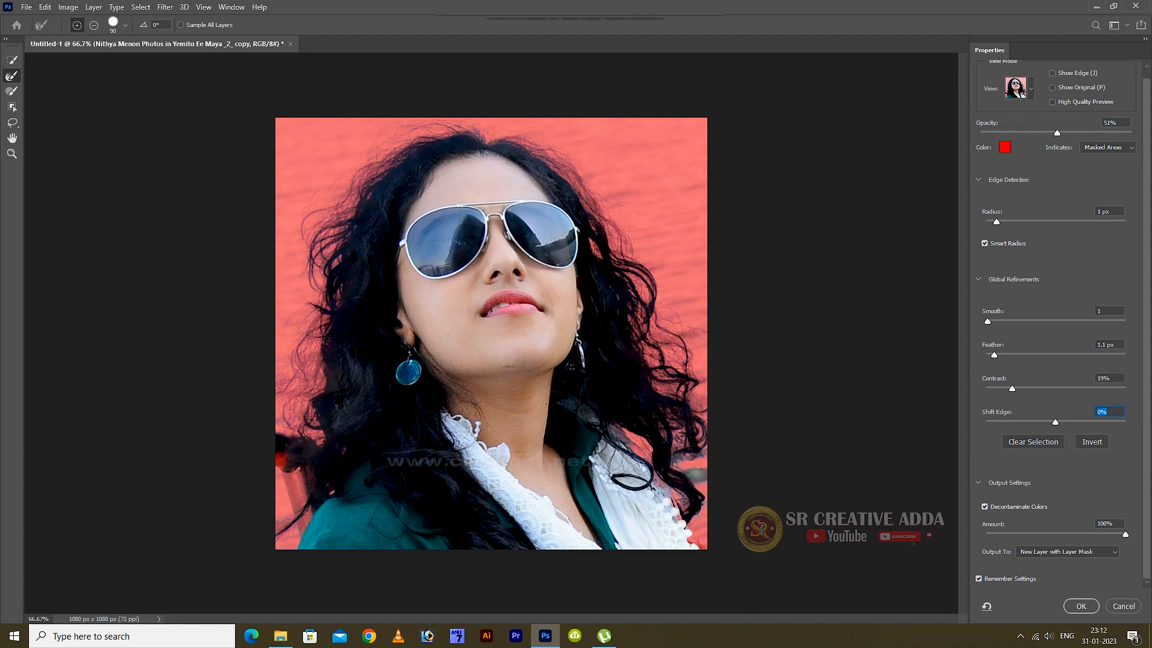
Step: Output the refined selection to a New Layer with Layer Mask, and hide the original photo and Background layers
click(984, 507)
click(984, 507)
click(1067, 551)
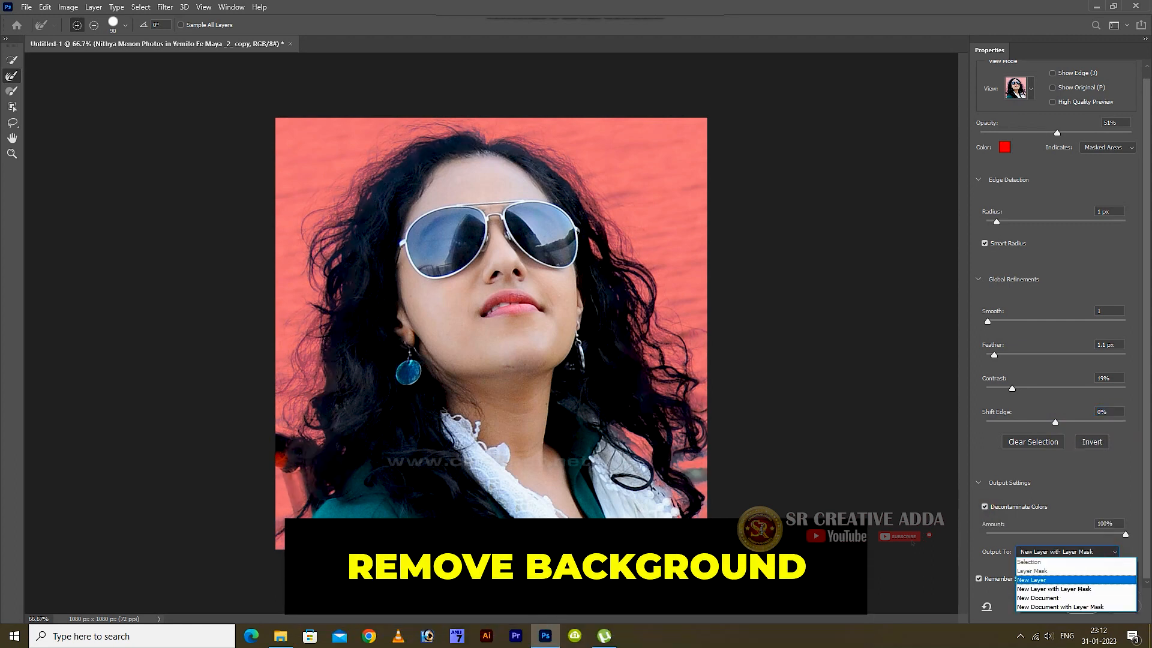
click(1054, 589)
click(1082, 607)
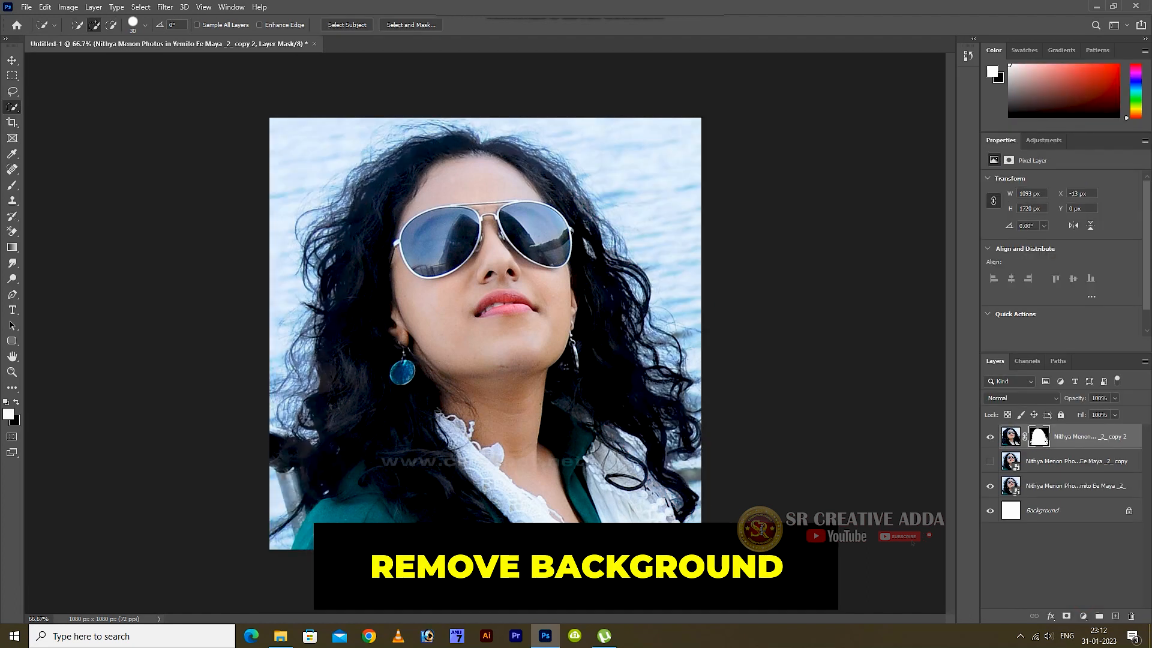
click(990, 485)
click(990, 511)
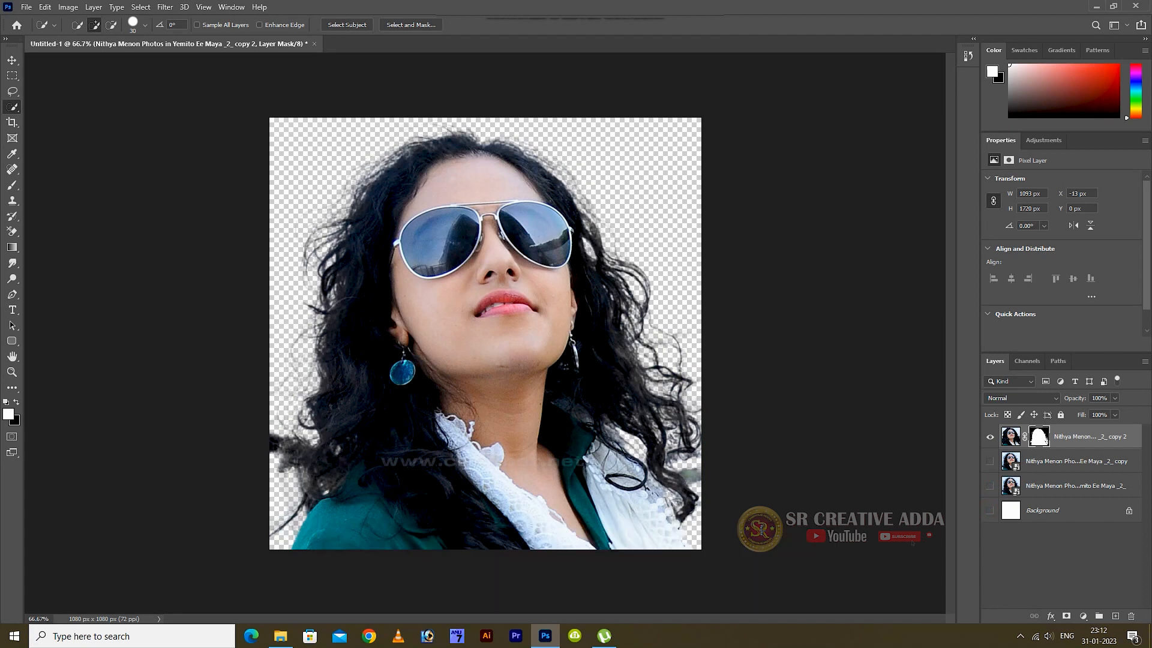
Step: Switch to File Explorer and open the BACKGROUND IMAGES folder on the 1TB E (E:) drive
click(281, 636)
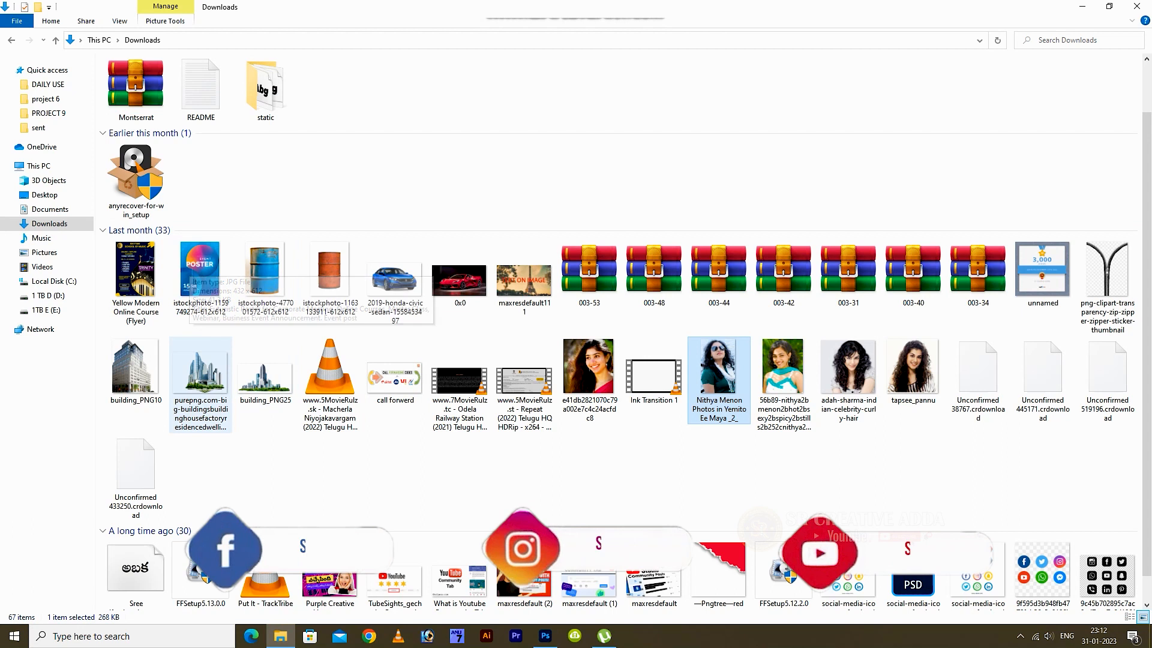
scroll(201, 384, down, 2)
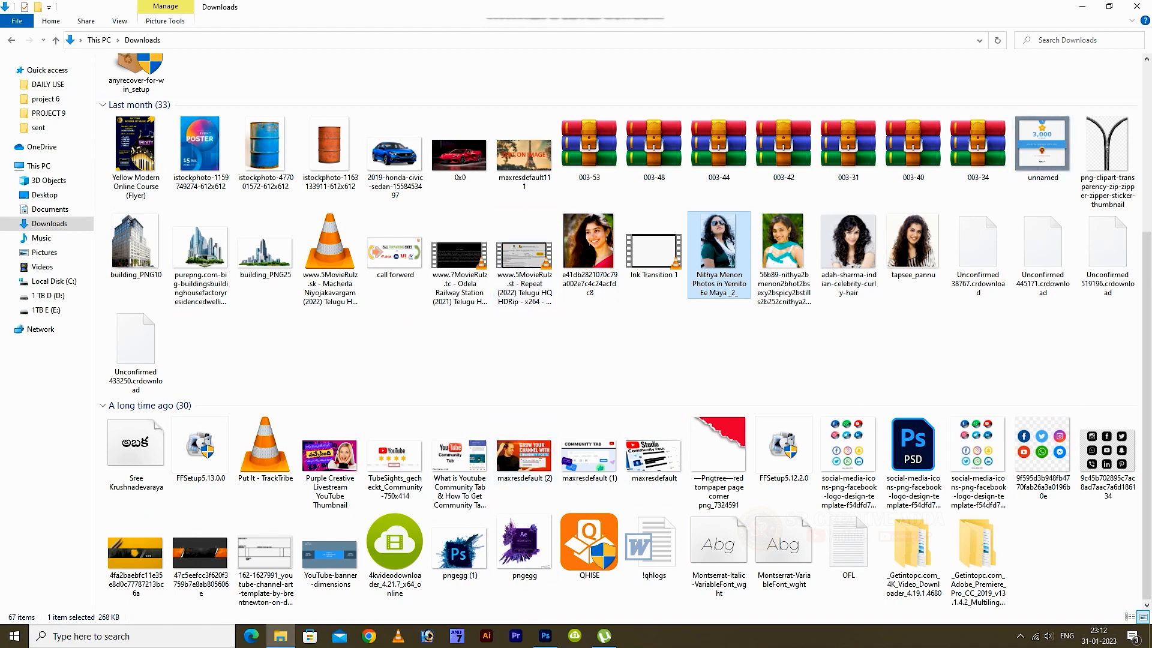
scroll(524, 294, up, 3)
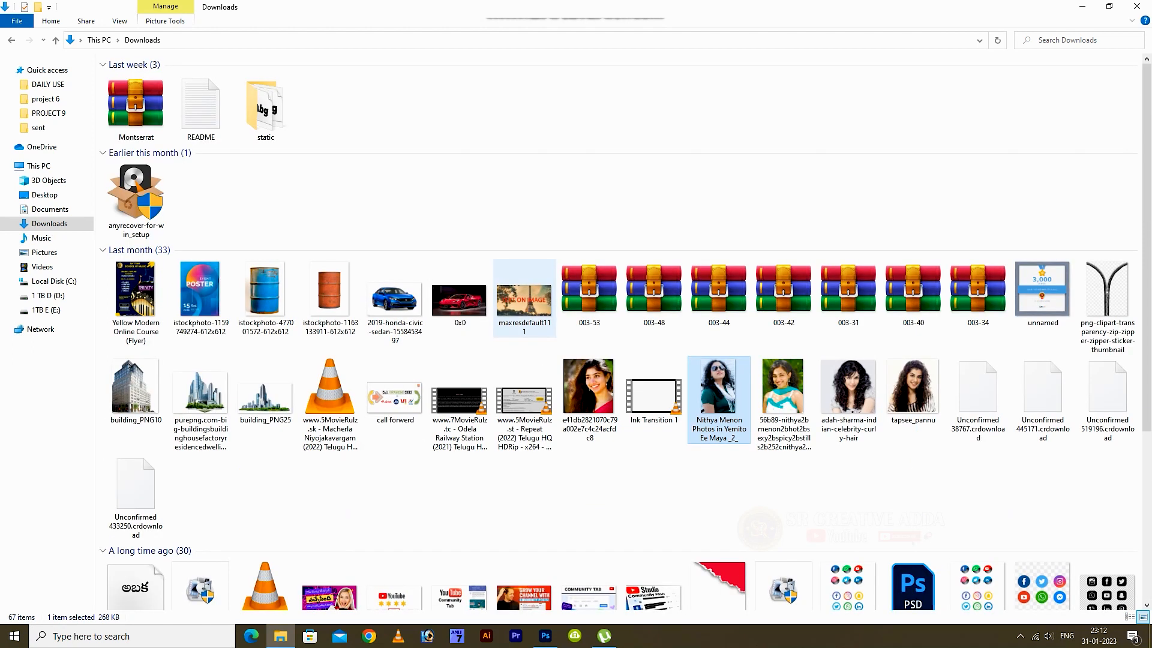
scroll(524, 294, down, 3)
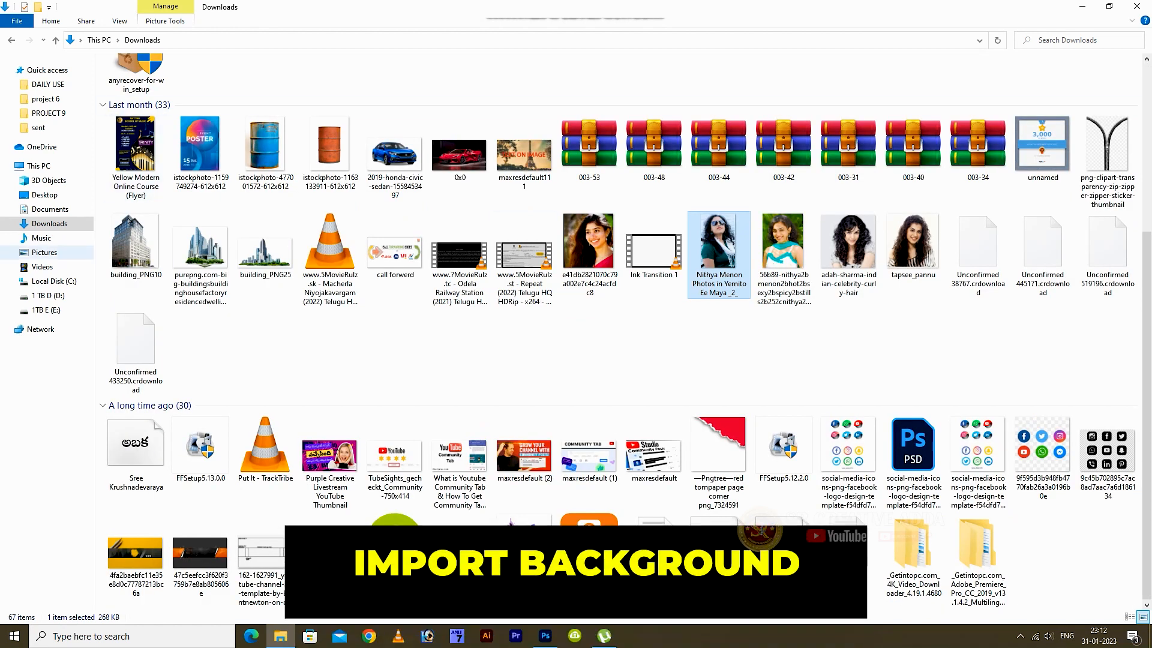
click(46, 310)
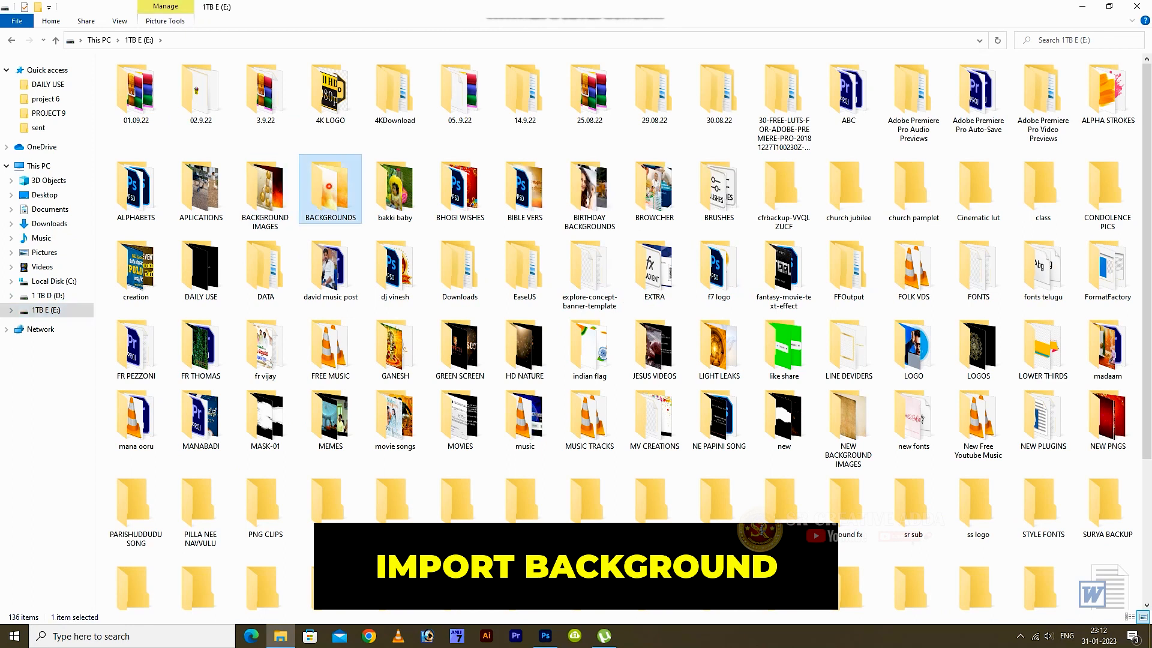
double_click(331, 192)
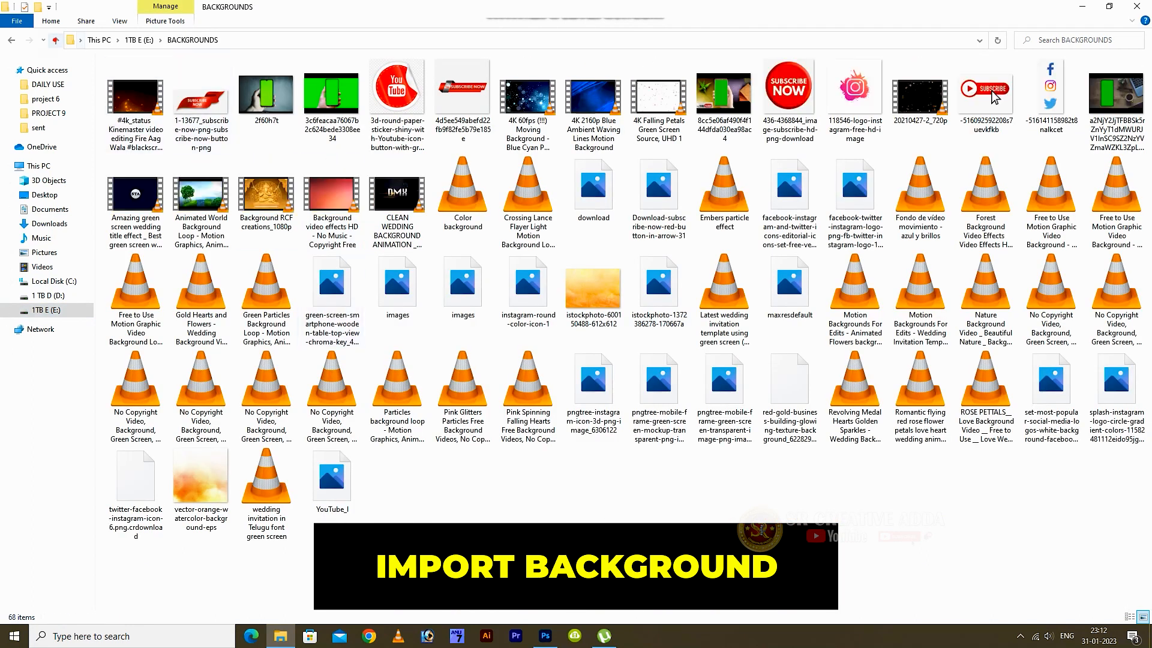
click(56, 40)
key(Left)
double_click(273, 187)
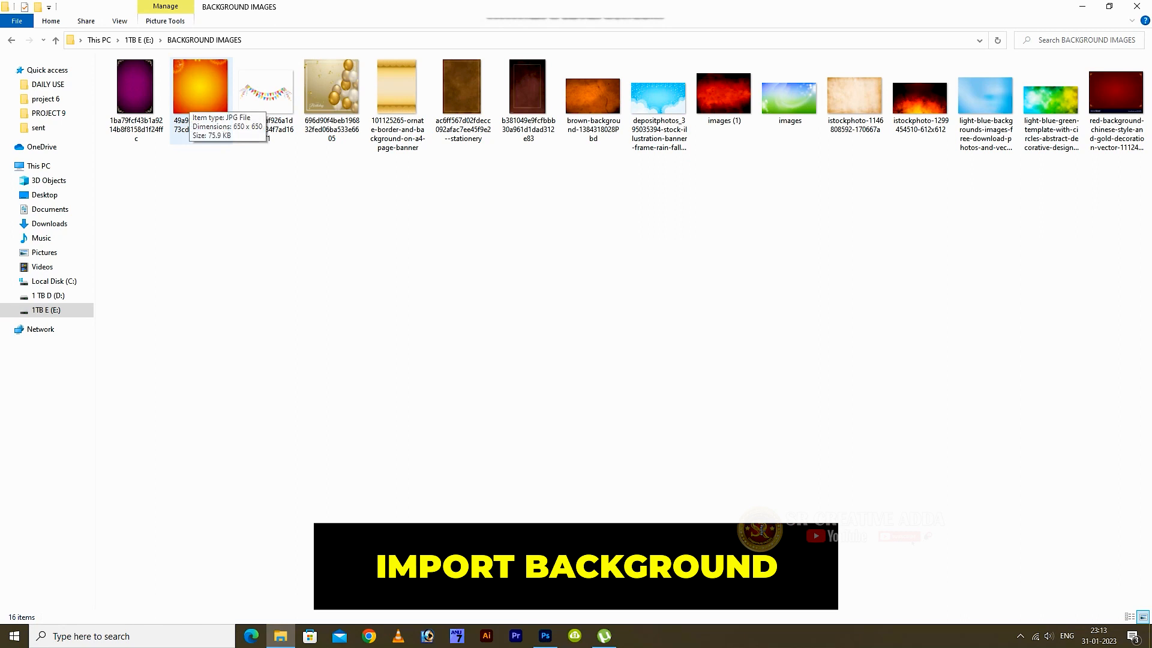
Step: Place the light-blue-backgrounds image into the portrait document and enlarge it to cover the whole canvas
click(986, 105)
drag(986, 96, 486, 333)
drag(485, 214, 485, 81)
drag(484, 453, 484, 556)
key(Return)
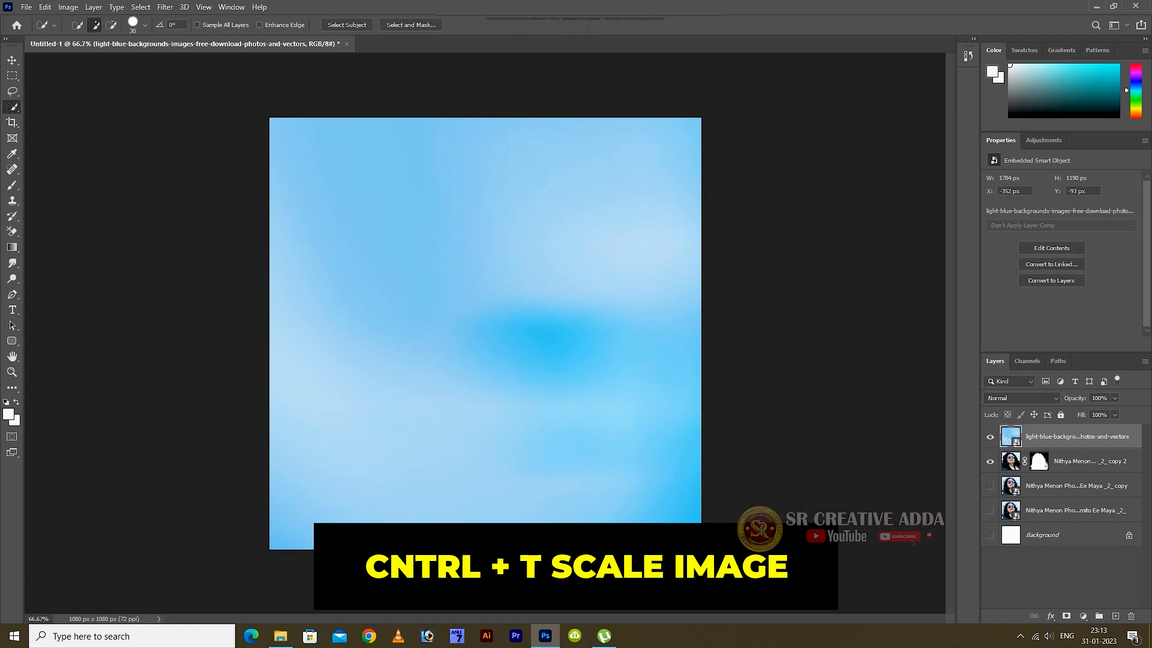
Step: Move the light blue background layer beneath the masked portrait layer, and duplicate the masked portrait
drag(1077, 436, 1077, 470)
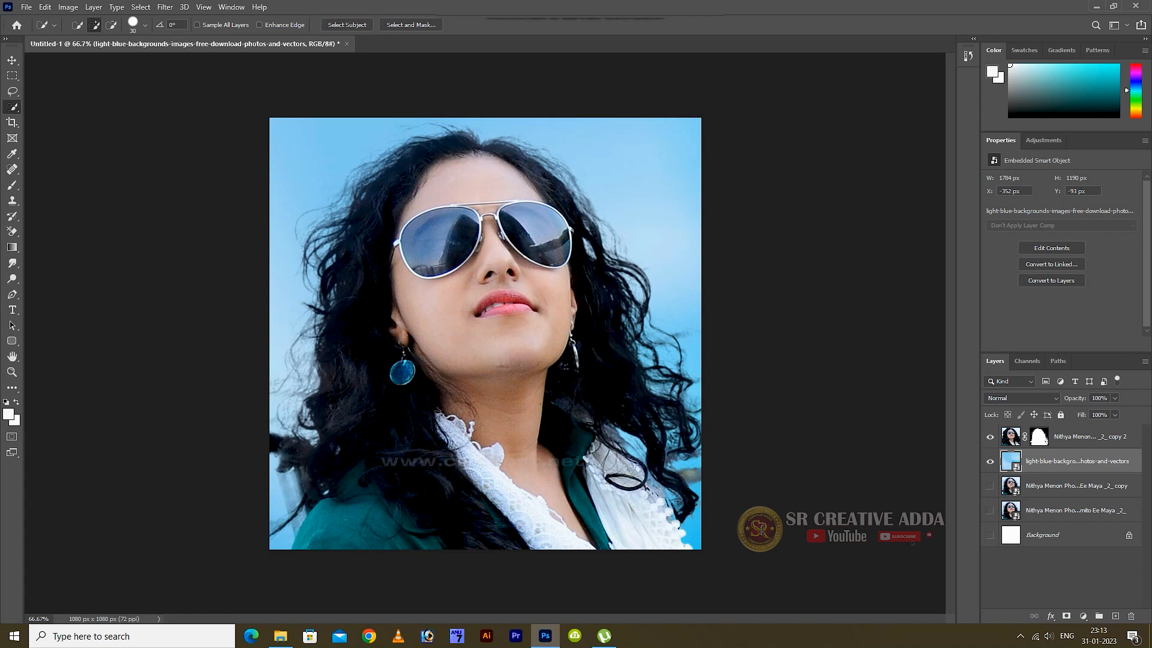
drag(1080, 440, 1115, 616)
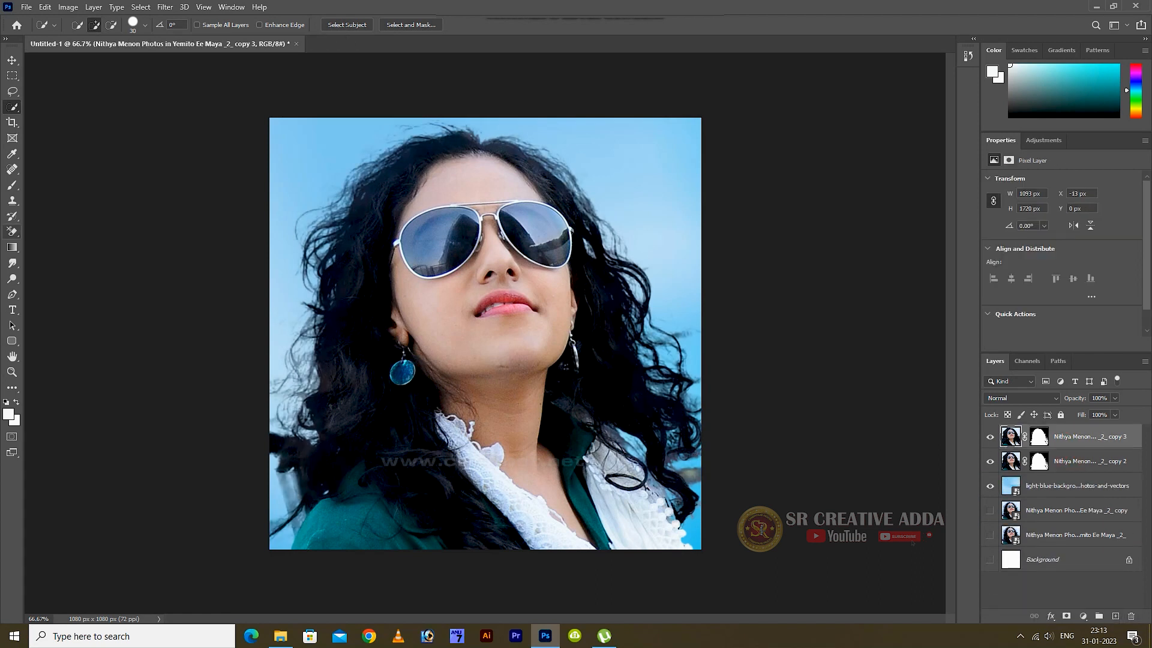
Step: Darken the sunglasses lens on the duplicated portrait with the Burn tool, using Midtones at 50% exposure
click(12, 278)
click(48, 291)
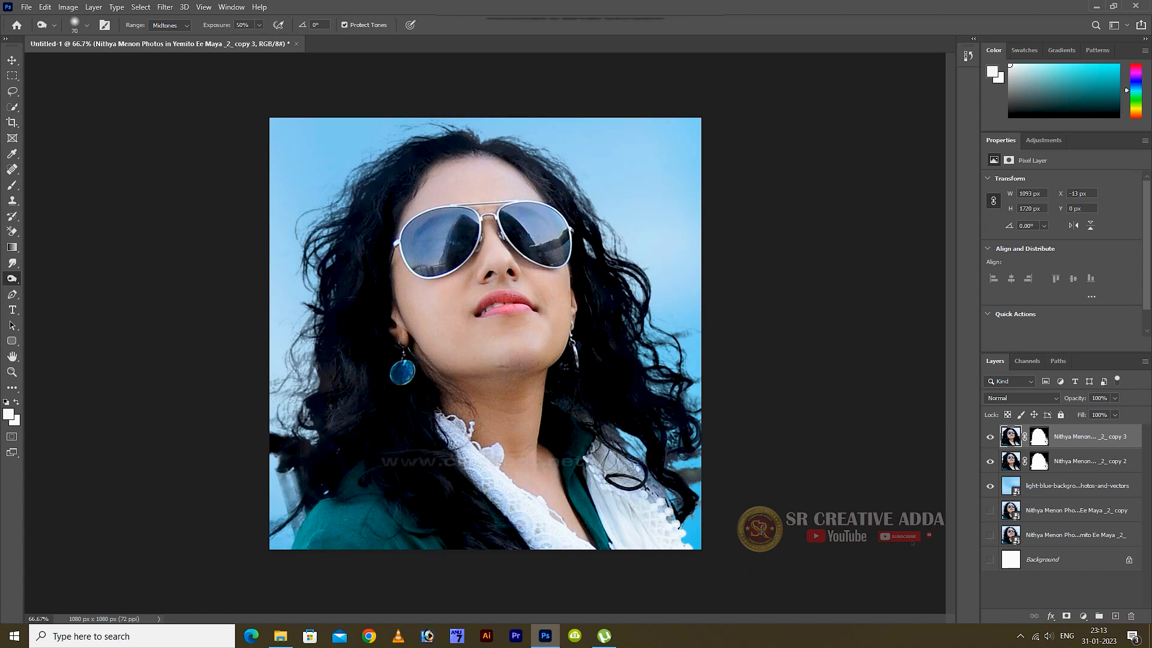
mouse_move(464, 228)
mouse_down()
mouse_move(421, 228)
mouse_move(415, 254)
mouse_move(447, 225)
mouse_move(425, 241)
mouse_move(438, 258)
mouse_move(416, 233)
mouse_move(442, 250)
mouse_up()
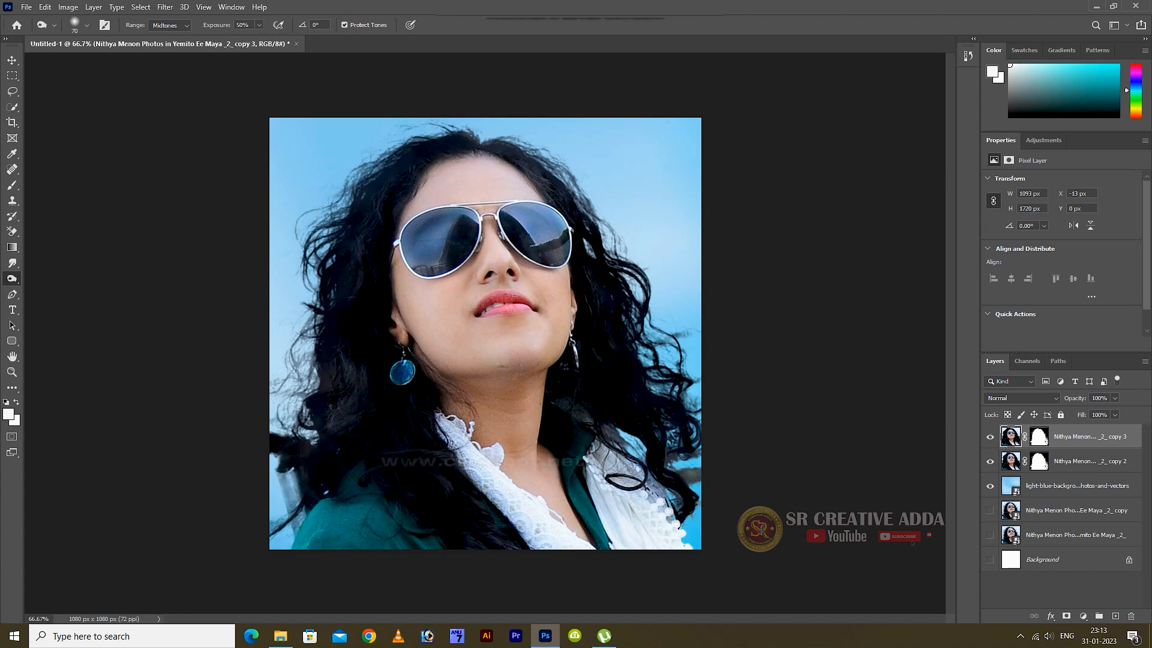
Step: Try brightening the lips with the Dodge tool, using Midtones at 50% exposure
right_click(14, 278)
click(62, 279)
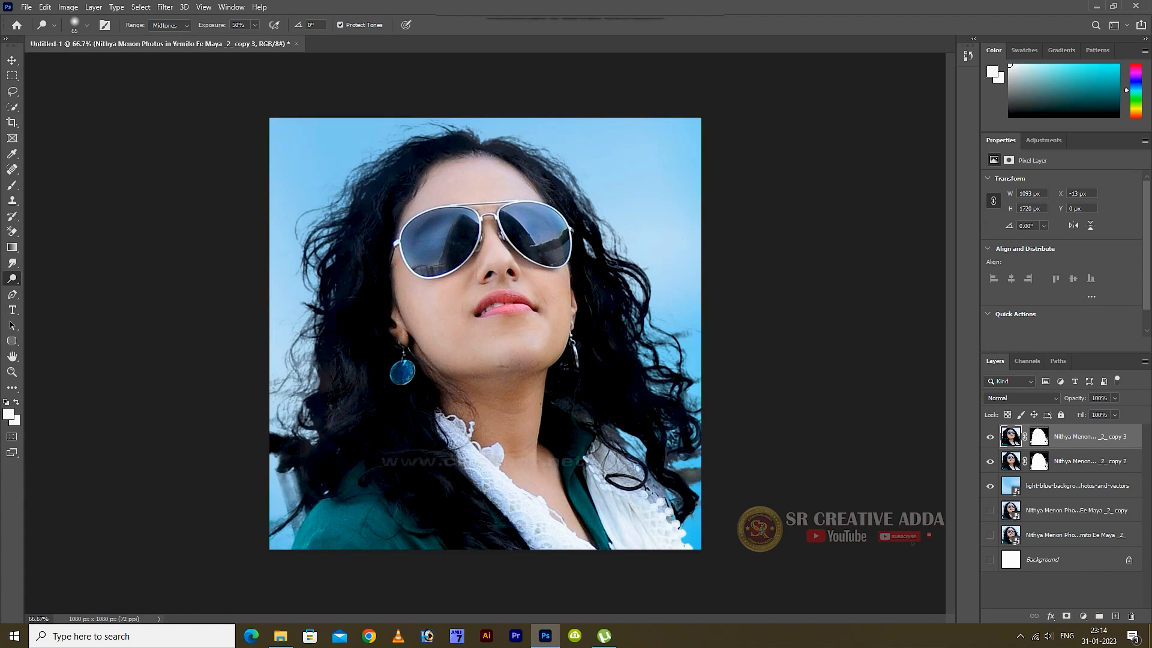
mouse_move(485, 305)
mouse_down()
mouse_move(531, 304)
mouse_move(490, 307)
mouse_move(509, 311)
mouse_up()
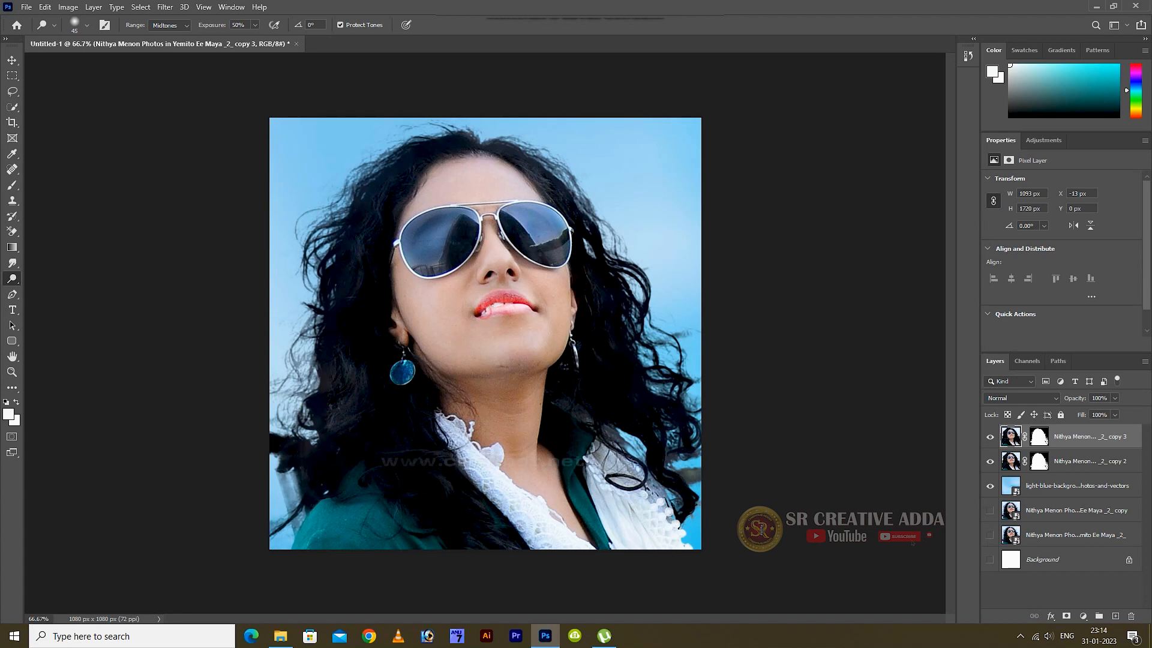
Step: Undo the Dodge strokes on the lips
key(ctrl+z)
key(ctrl+z)
key(ctrl+z)
key(ctrl+z)
key(ctrl+z)
key(ctrl+z)
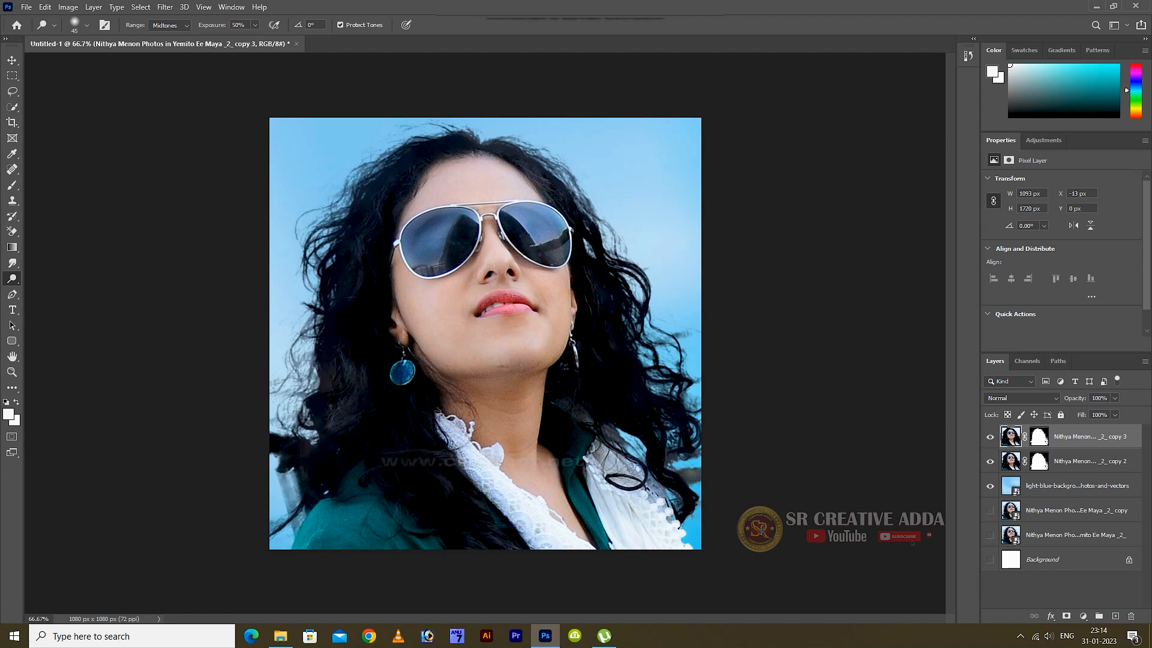
Step: Add a new empty layer at the top of the stack, and select the upper masked portrait layer beneath it
click(1115, 616)
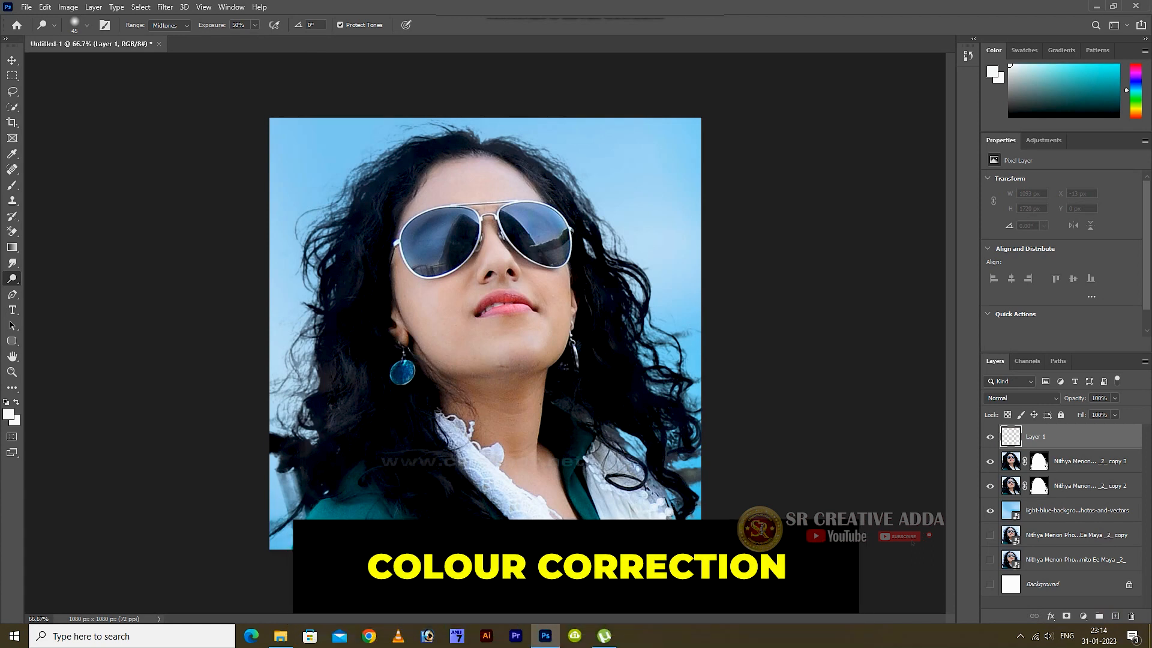
click(12, 60)
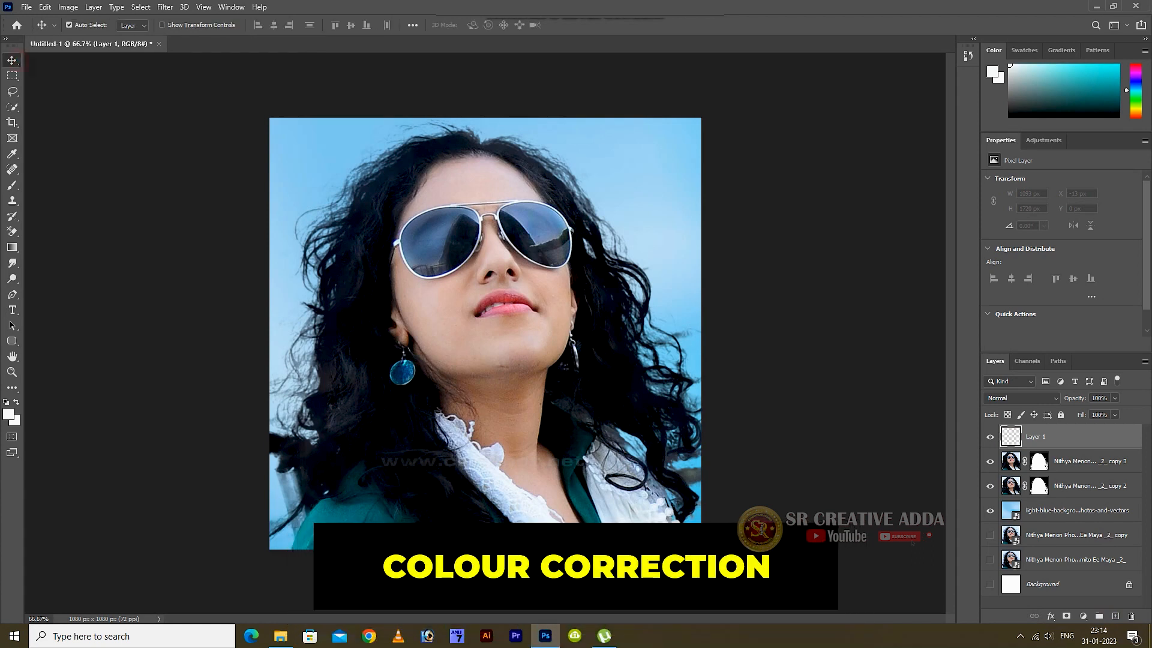
click(165, 6)
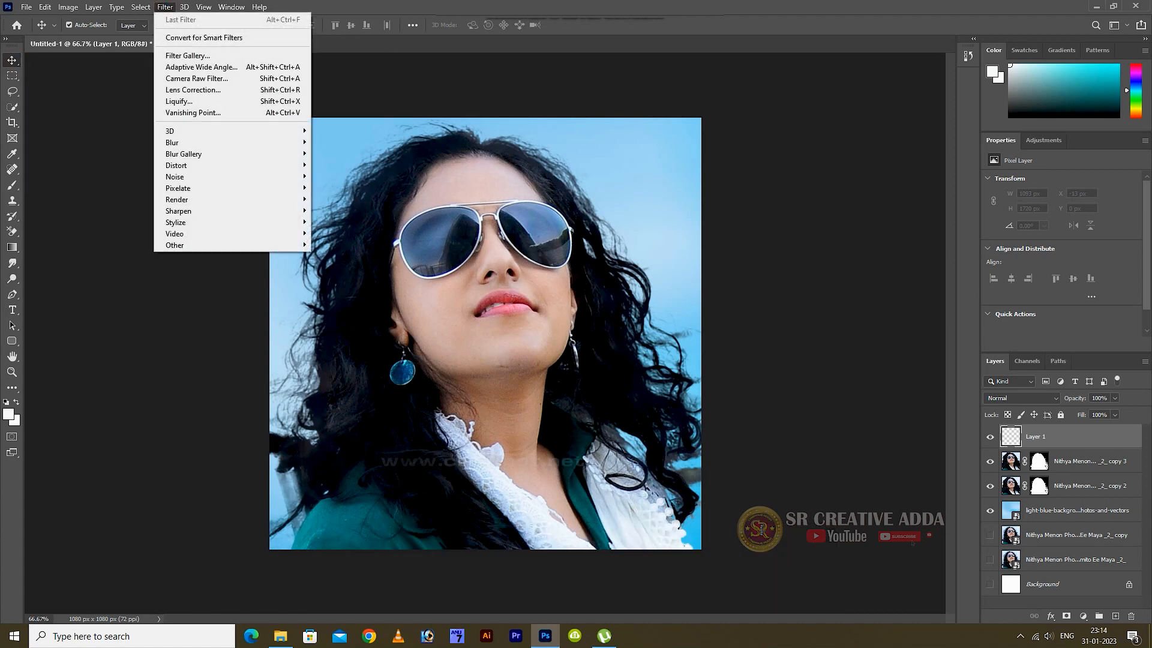
click(1112, 466)
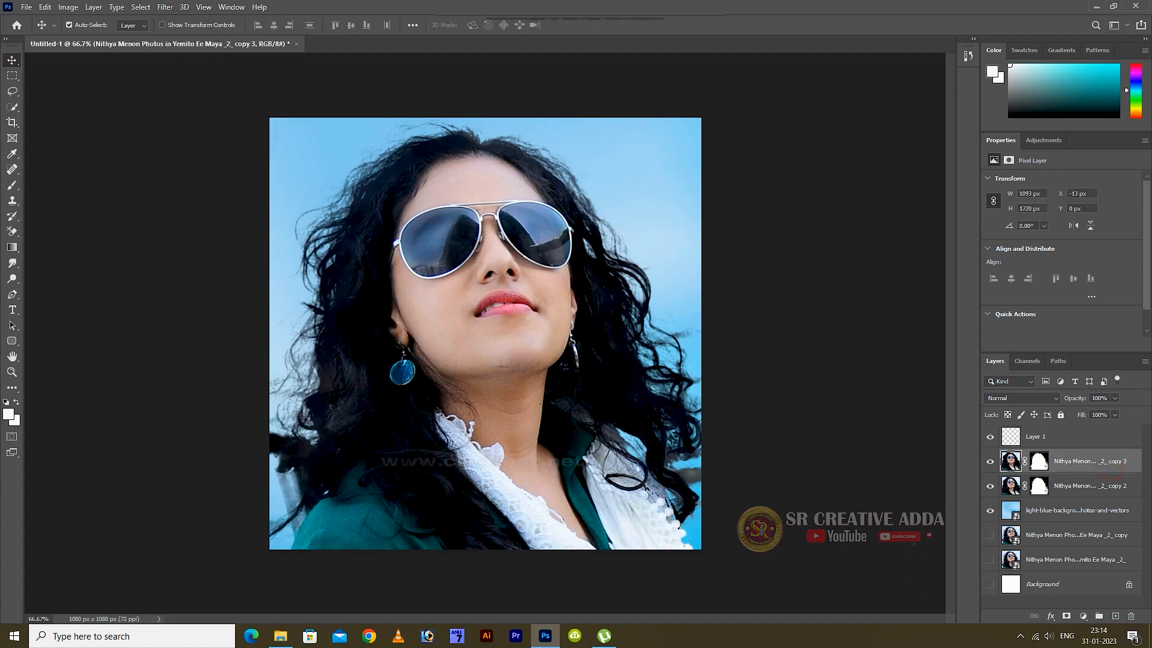
click(165, 6)
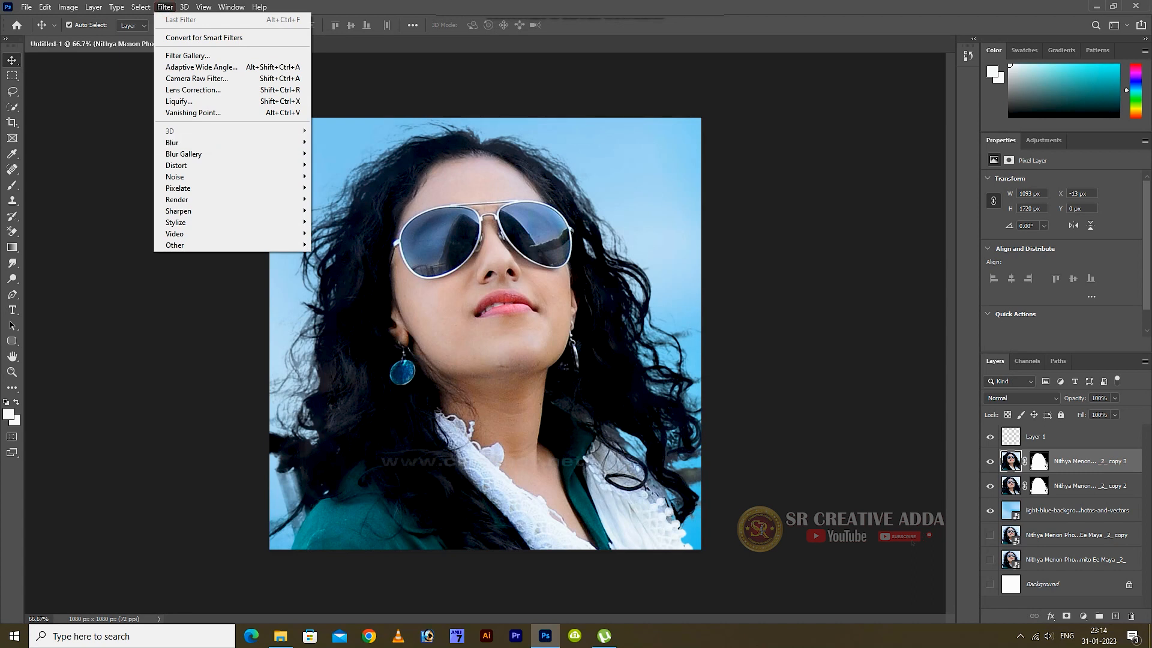
click(188, 77)
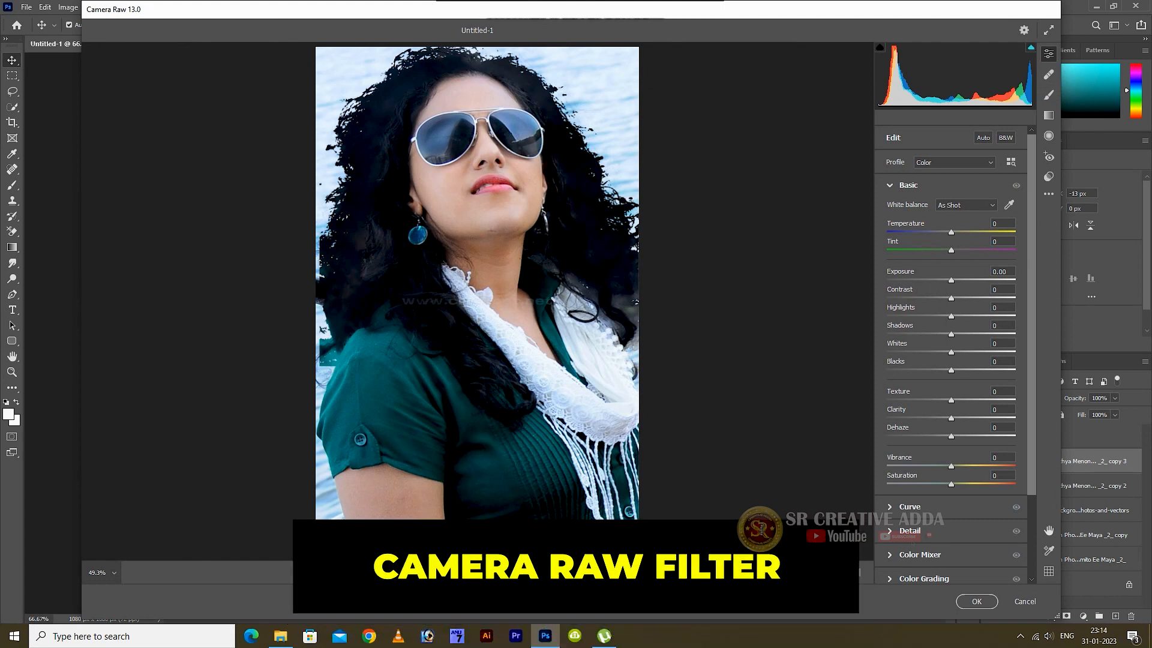
click(1025, 602)
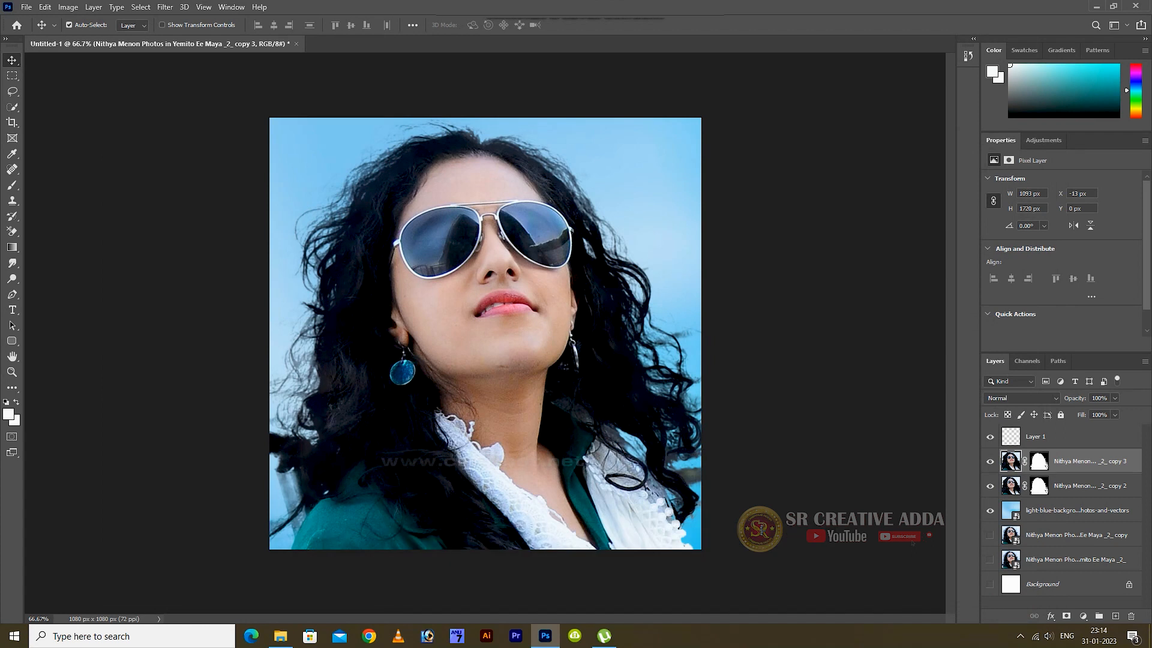
Step: Toggle the visibility of the two masked portrait layers to compare the retouched copy with the one beneath it
click(991, 460)
click(991, 460)
click(990, 460)
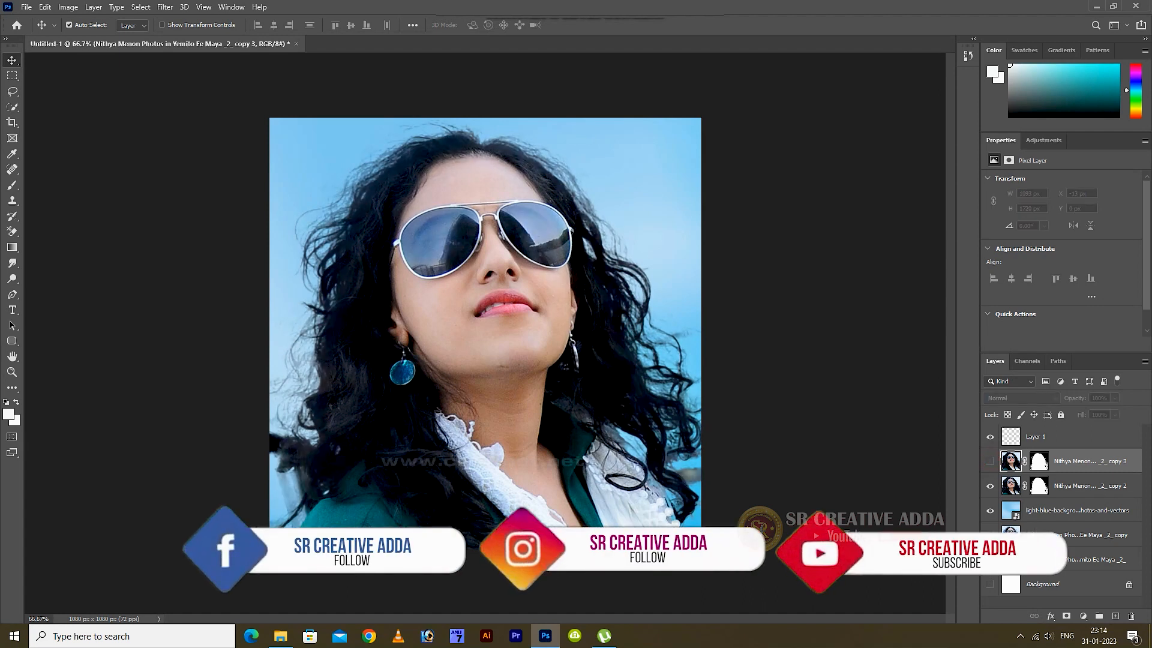
click(990, 486)
click(990, 486)
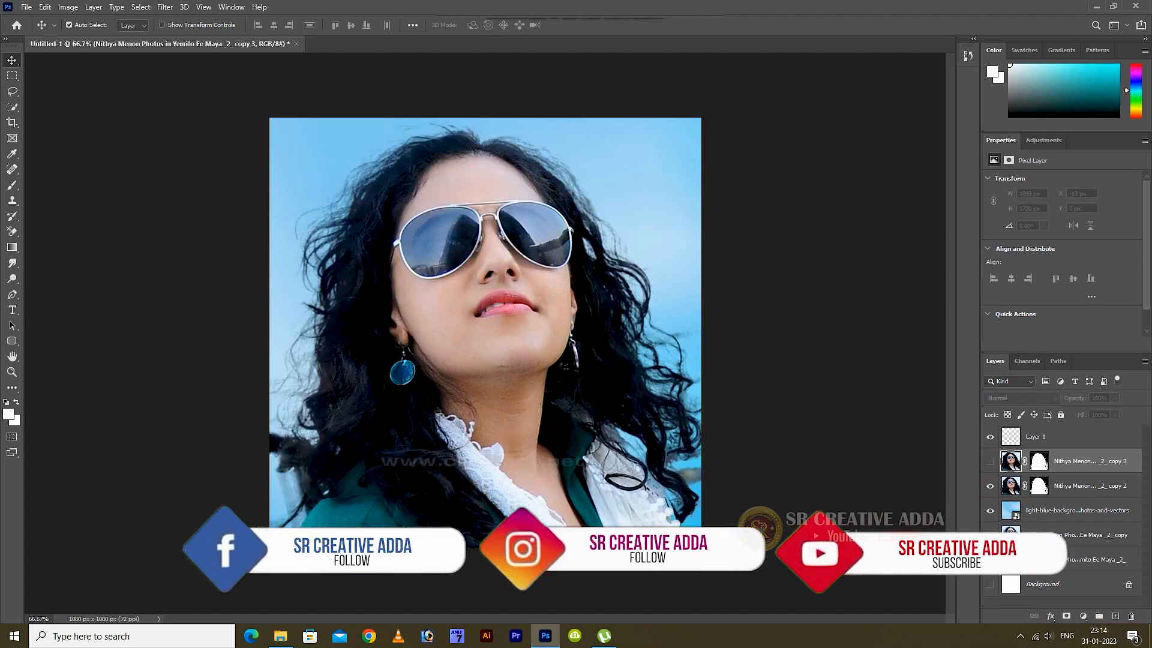
click(990, 461)
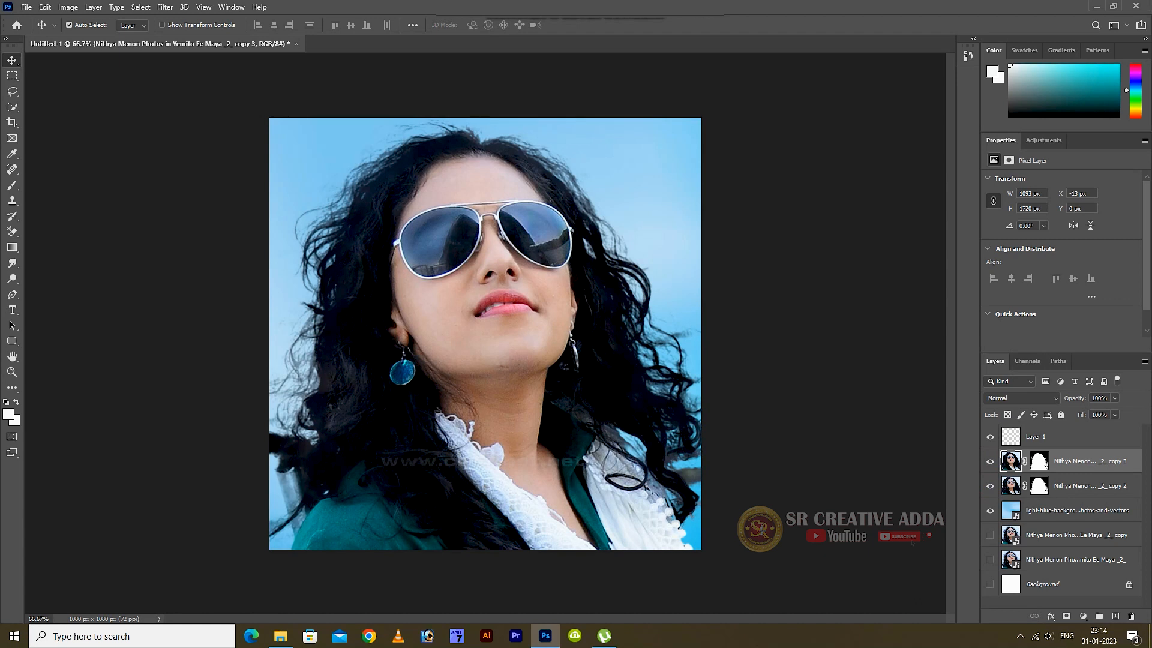
Step: Repeatedly isolate the original photo layer and restore the other layers to compare the before and after images
alt+click(990, 559)
alt+click(990, 560)
alt+click(989, 559)
alt+click(989, 560)
alt+click(990, 560)
alt+click(990, 560)
alt+click(990, 560)
alt+click(990, 559)
alt+click(990, 560)
alt+click(989, 560)
alt+click(990, 560)
alt+click(990, 560)
alt+click(989, 560)
alt+click(990, 560)
alt+click(990, 559)
alt+click(990, 560)
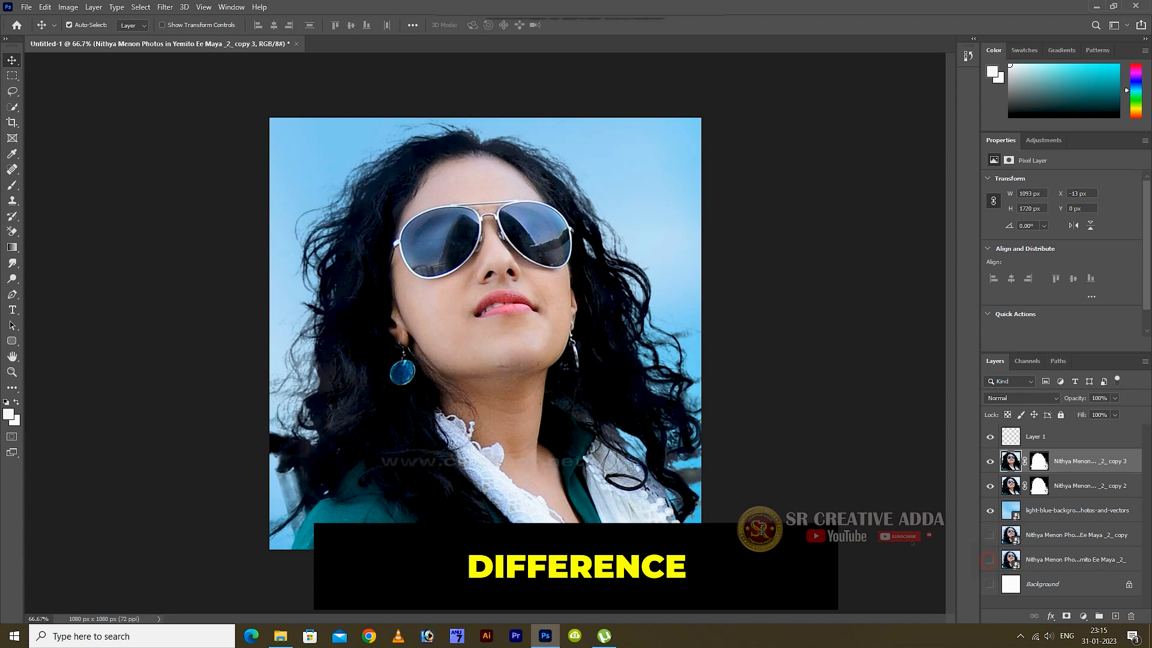
alt+click(989, 559)
alt+click(990, 559)
alt+click(990, 560)
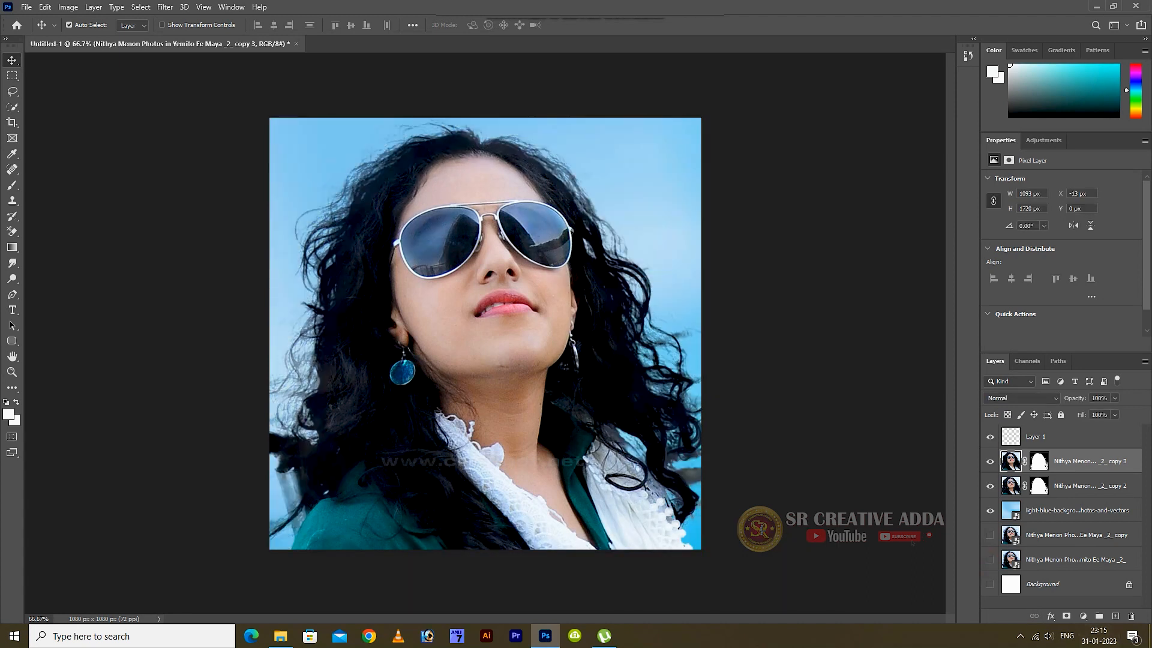